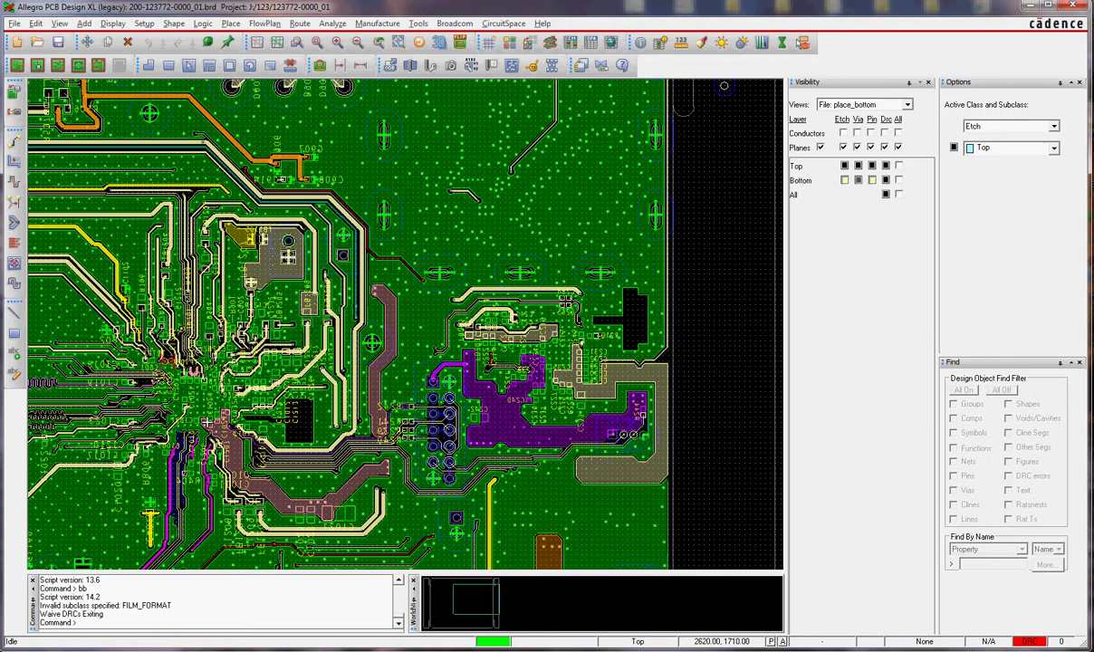
Zoom in on the DRC marker beside test point TP702
{"action": "scroll", "coordinate": [127, 348], "scroll_direction": "up", "scroll_amount": 1}
{"action": "scroll", "coordinate": [172, 365], "scroll_direction": "up", "scroll_amount": 2}
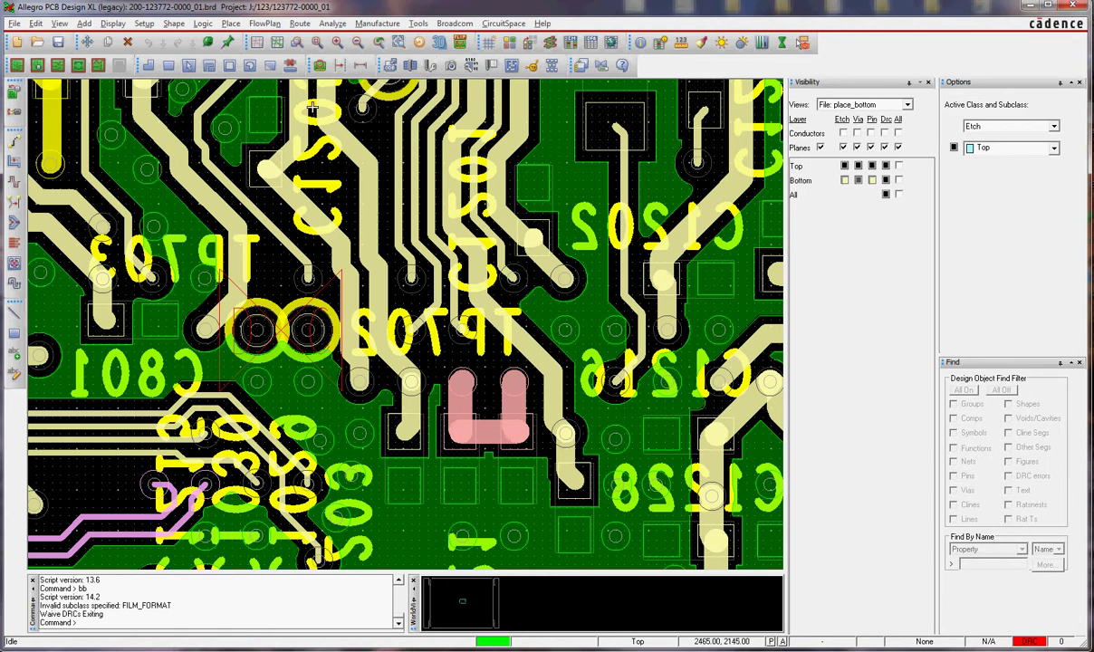
{"action": "left_click", "coordinate": [112, 23]}
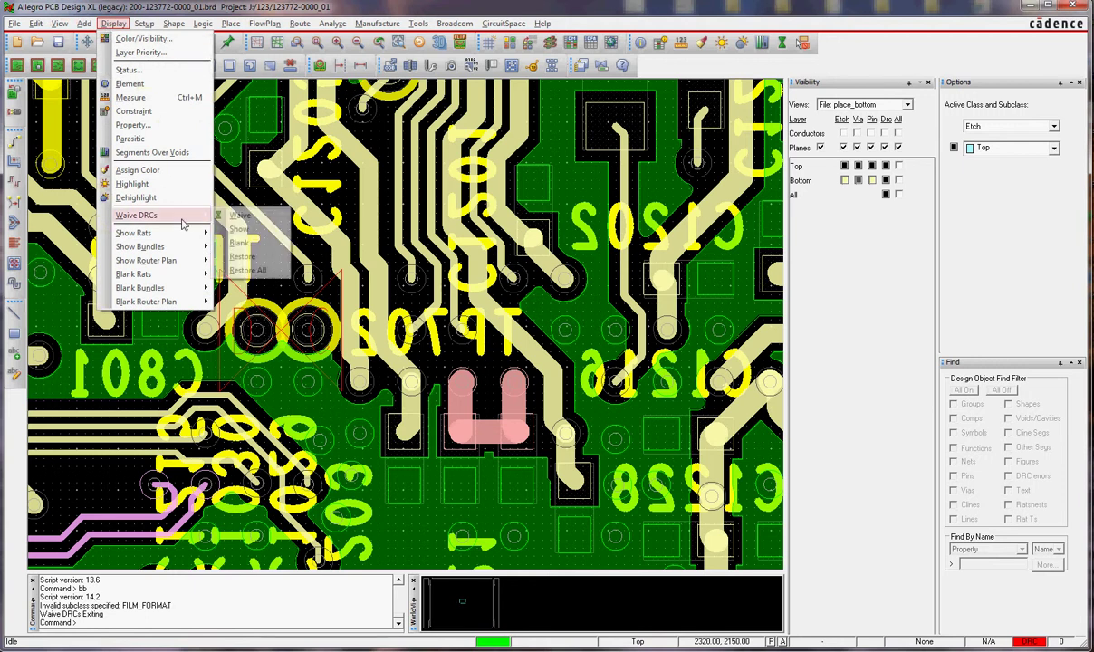
{"action": "mouse_move", "coordinate": [136, 214]}
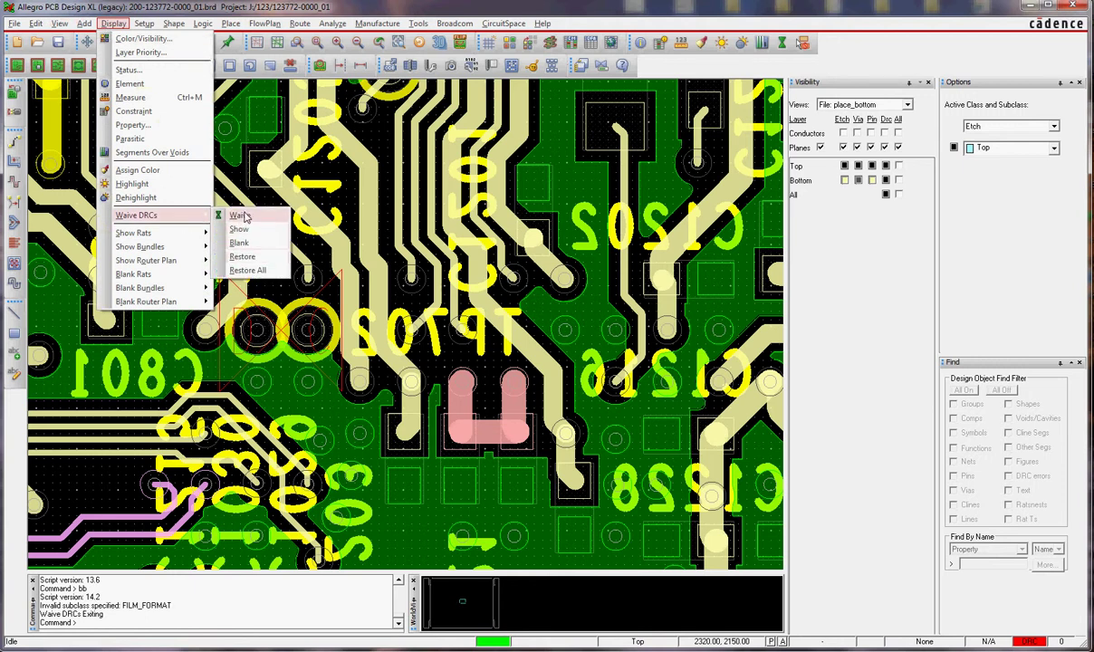
{"action": "left_click", "coordinate": [241, 215]}
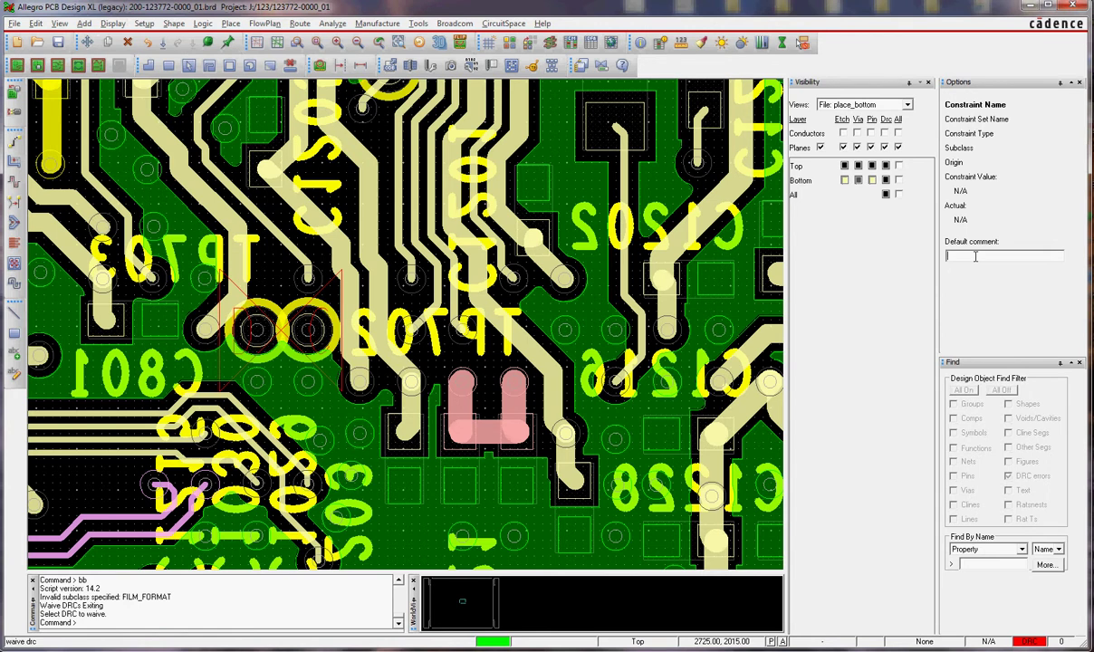
{"action": "left_click", "coordinate": [968, 257]}
{"action": "right_click", "coordinate": [438, 274]}
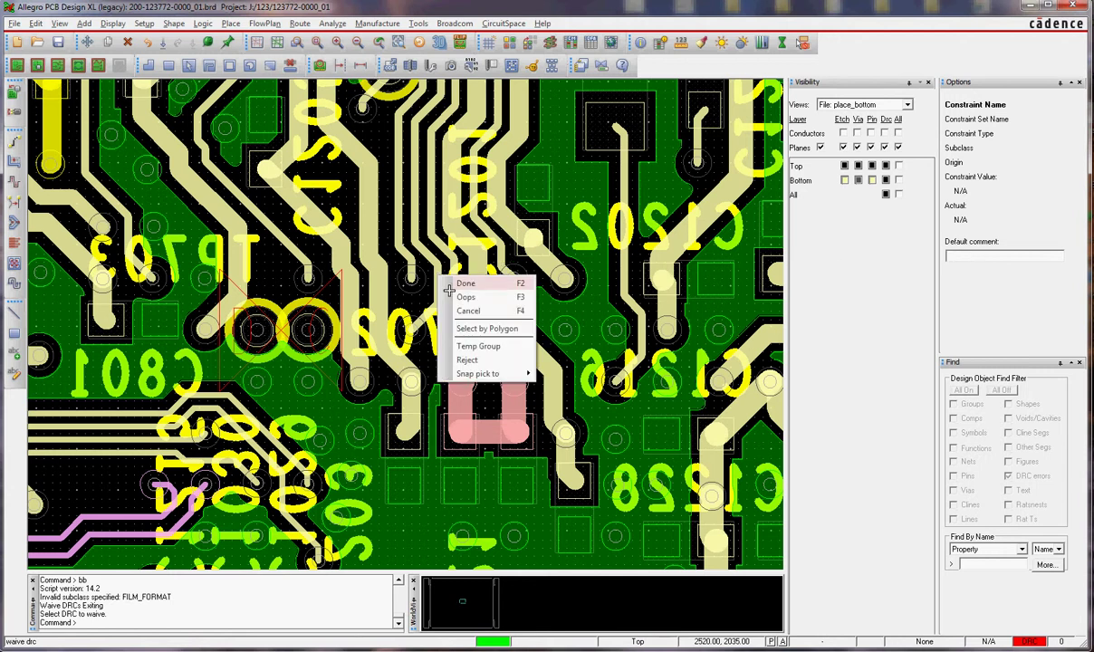
{"action": "left_click", "coordinate": [462, 312]}
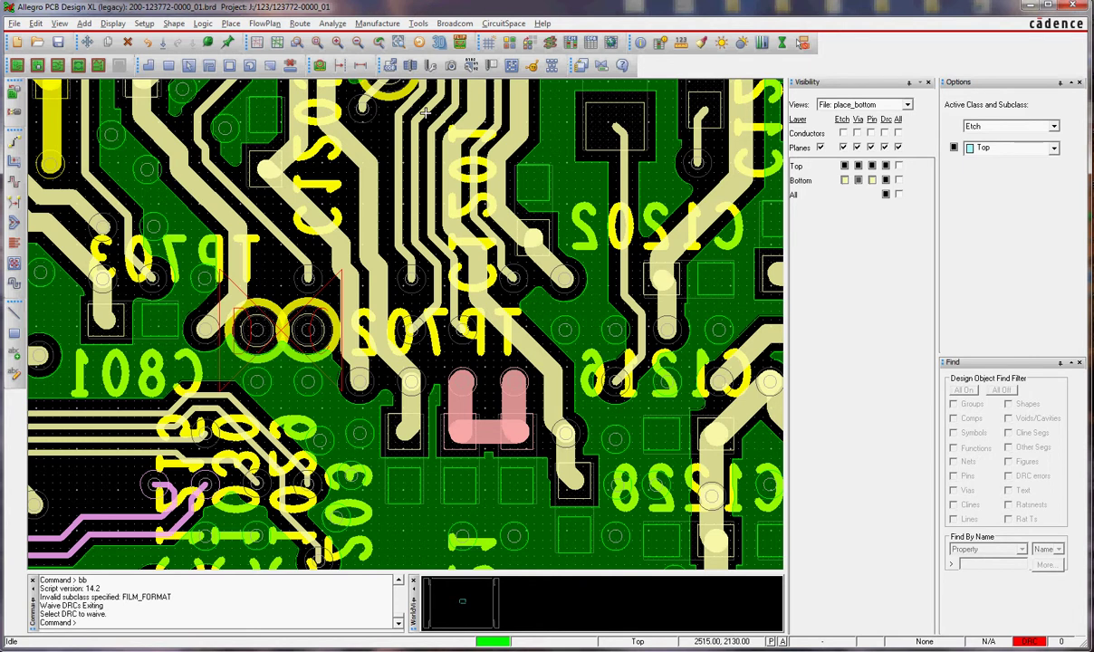
Waive the TP702 DRC with the Broadcom Waive DRCs tool, reason 'Testpoint to Comp. - OK'
{"action": "left_click", "coordinate": [453, 23]}
{"action": "mouse_move", "coordinate": [463, 38]}
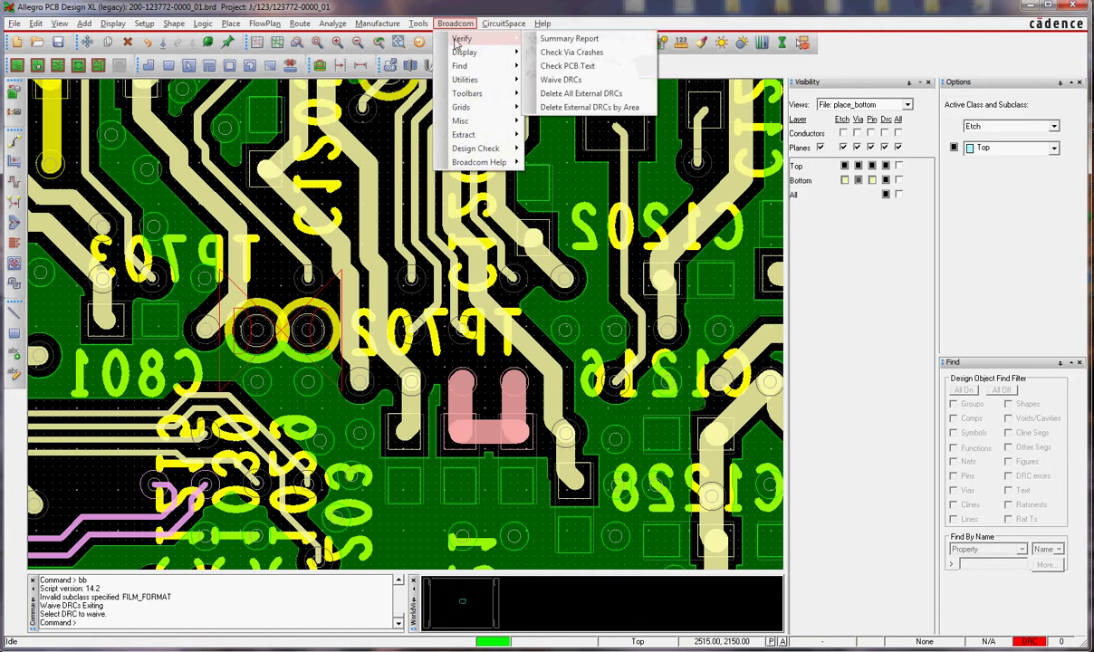
{"action": "left_click", "coordinate": [560, 79]}
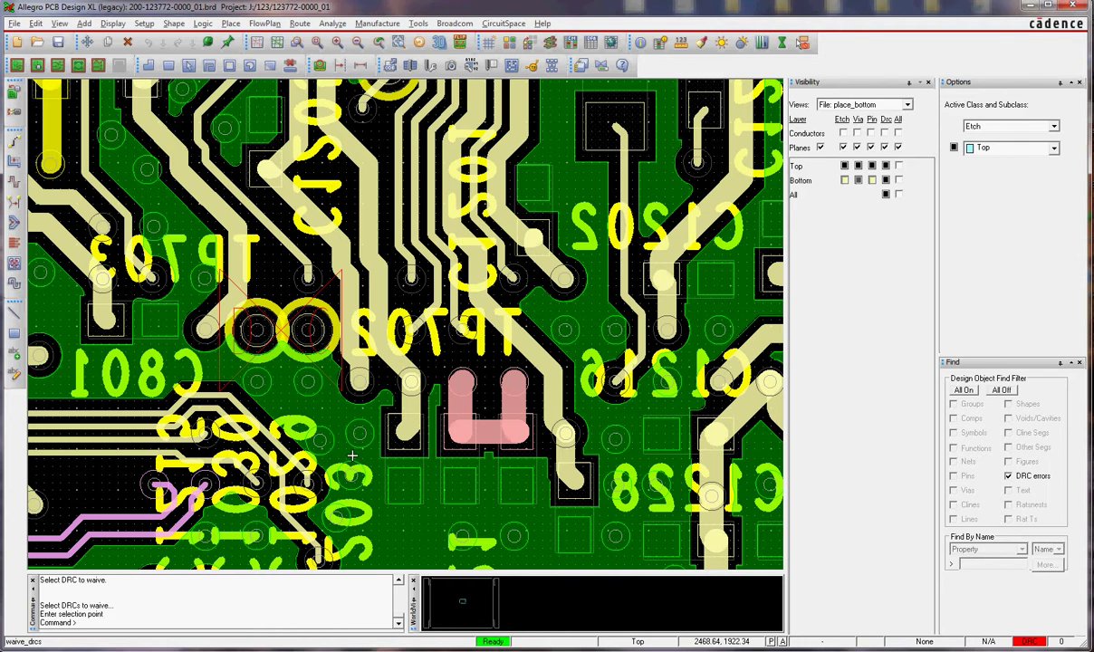
{"action": "left_click", "coordinate": [315, 297]}
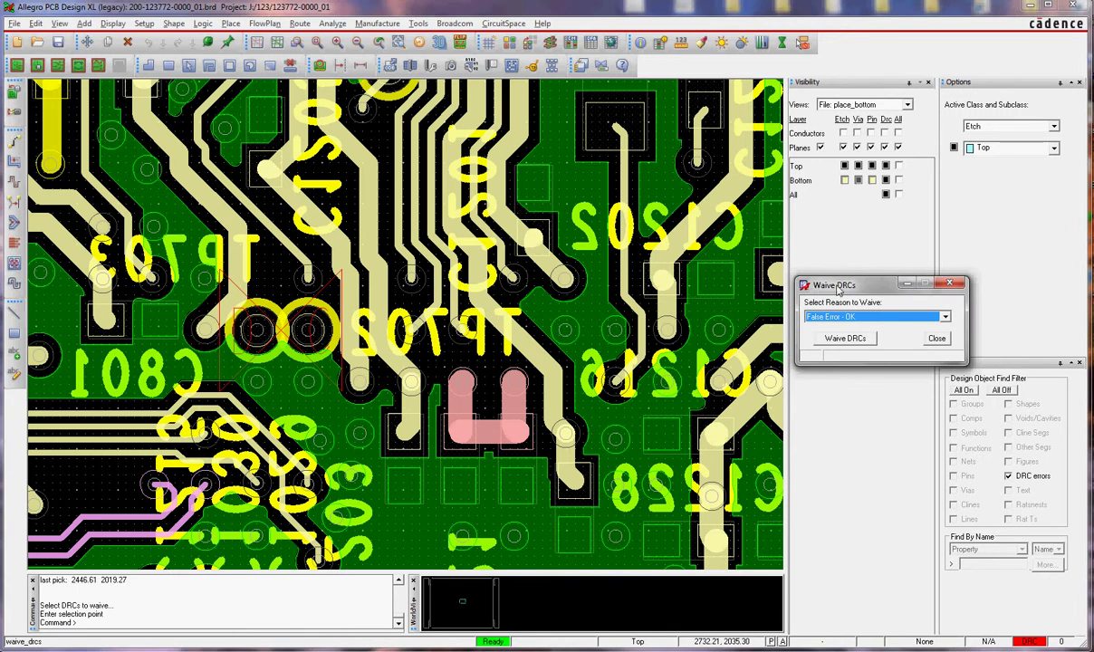
{"action": "left_click", "coordinate": [878, 316]}
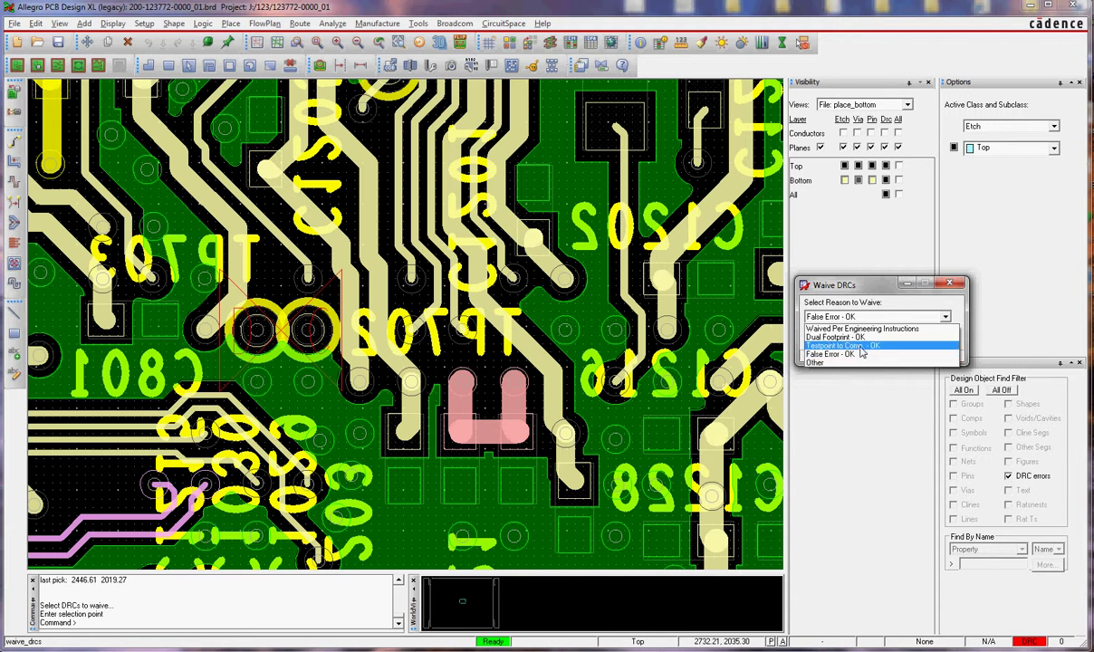
{"action": "left_click", "coordinate": [861, 347]}
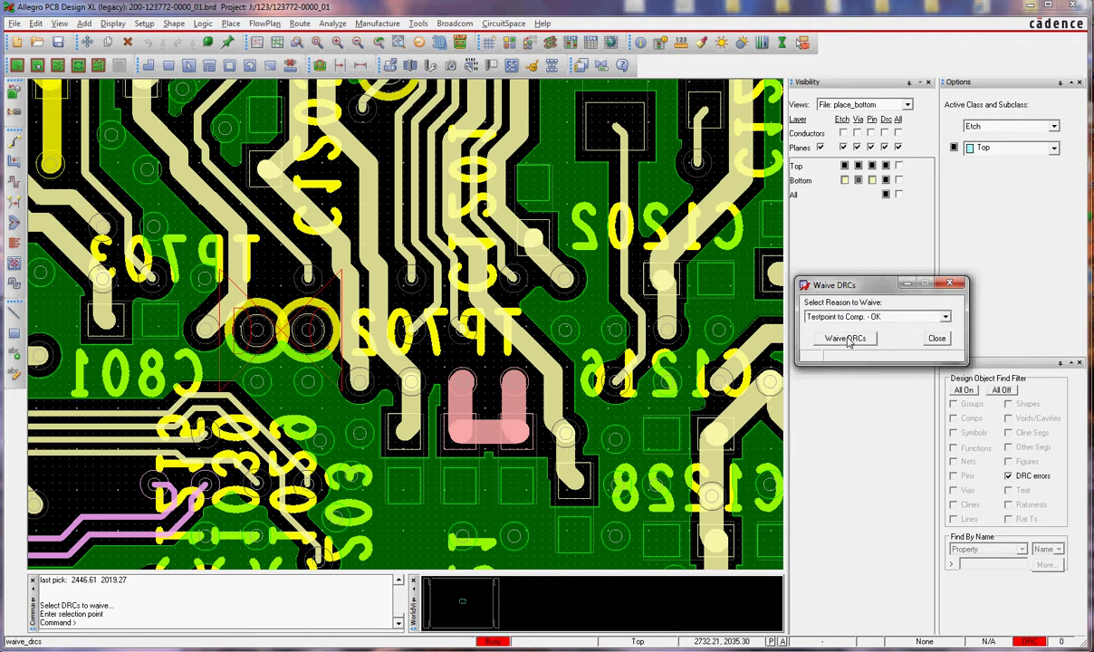
{"action": "left_click", "coordinate": [849, 339]}
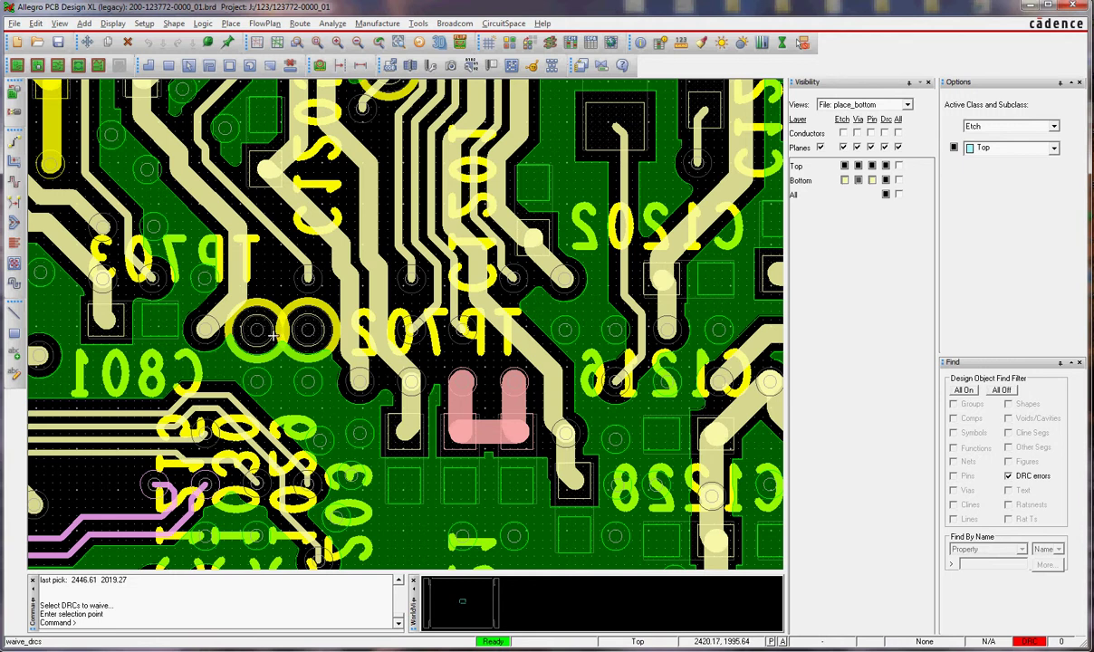
Switch to the top-layer view and zoom to the bowtie DRC marker over the pads
{"action": "key", "text": "1"}
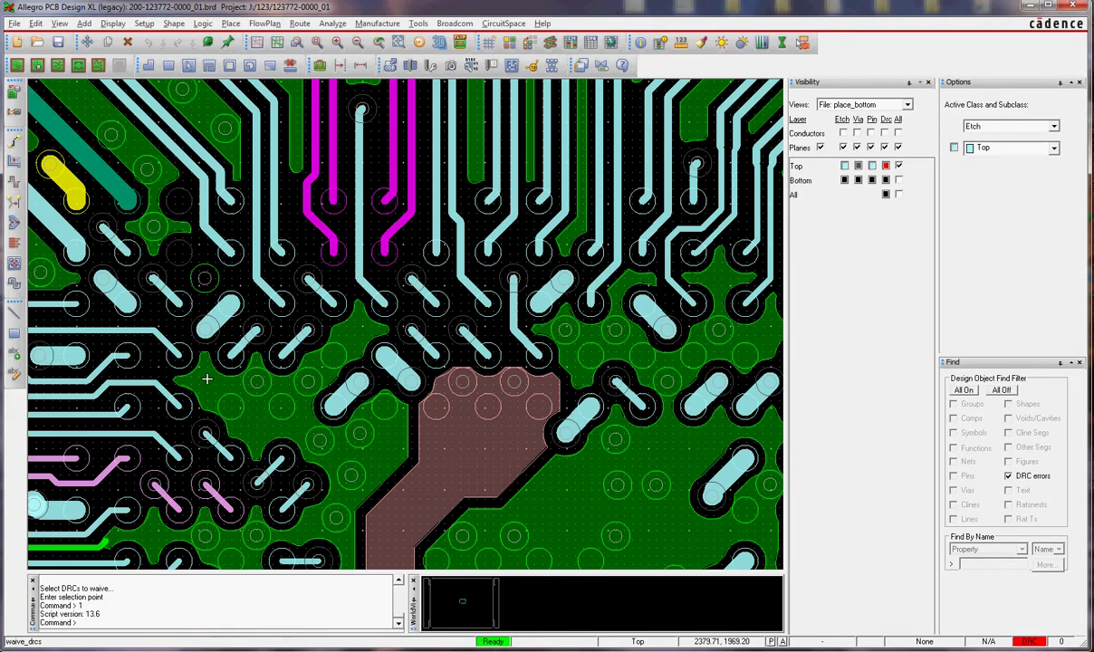
{"action": "scroll", "coordinate": [207, 378], "scroll_direction": "down", "scroll_amount": 1}
{"action": "scroll", "coordinate": [203, 372], "scroll_direction": "down", "scroll_amount": 1}
{"action": "scroll", "coordinate": [197, 361], "scroll_direction": "down", "scroll_amount": 1}
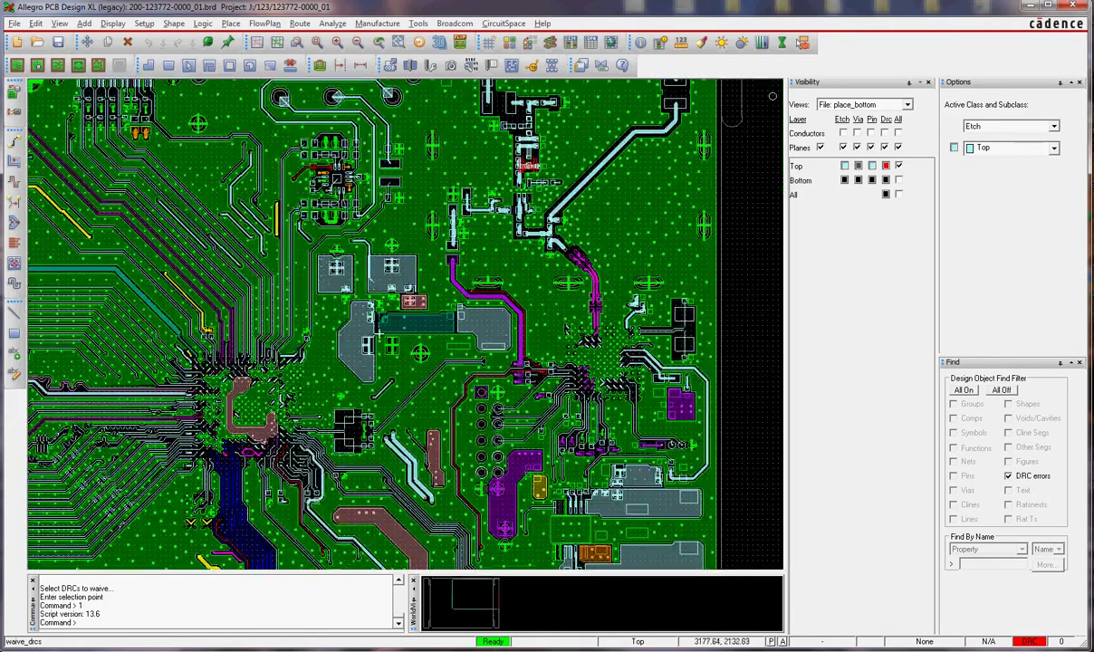
{"action": "scroll", "coordinate": [378, 334], "scroll_direction": "up", "scroll_amount": 1}
{"action": "scroll", "coordinate": [371, 389], "scroll_direction": "up", "scroll_amount": 1}
{"action": "scroll", "coordinate": [373, 442], "scroll_direction": "up", "scroll_amount": 1}
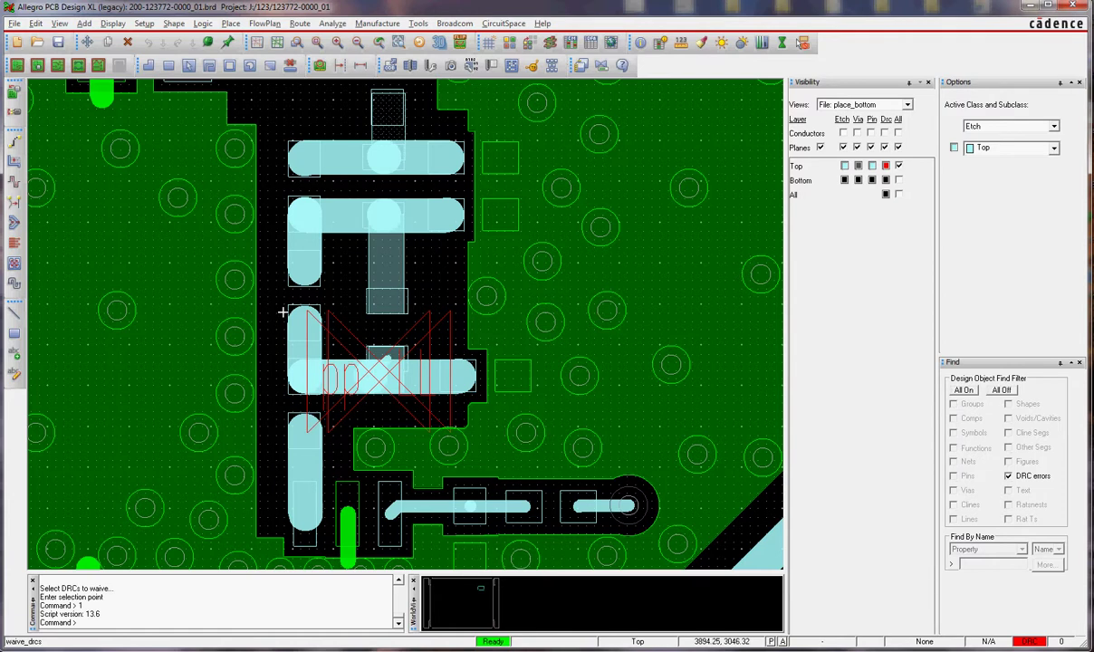
Window-select the bowtie DRC marker and waive it as 'False Error - OK'
{"action": "left_click_drag", "start_coordinate": [266, 290], "coordinate": [485, 457]}
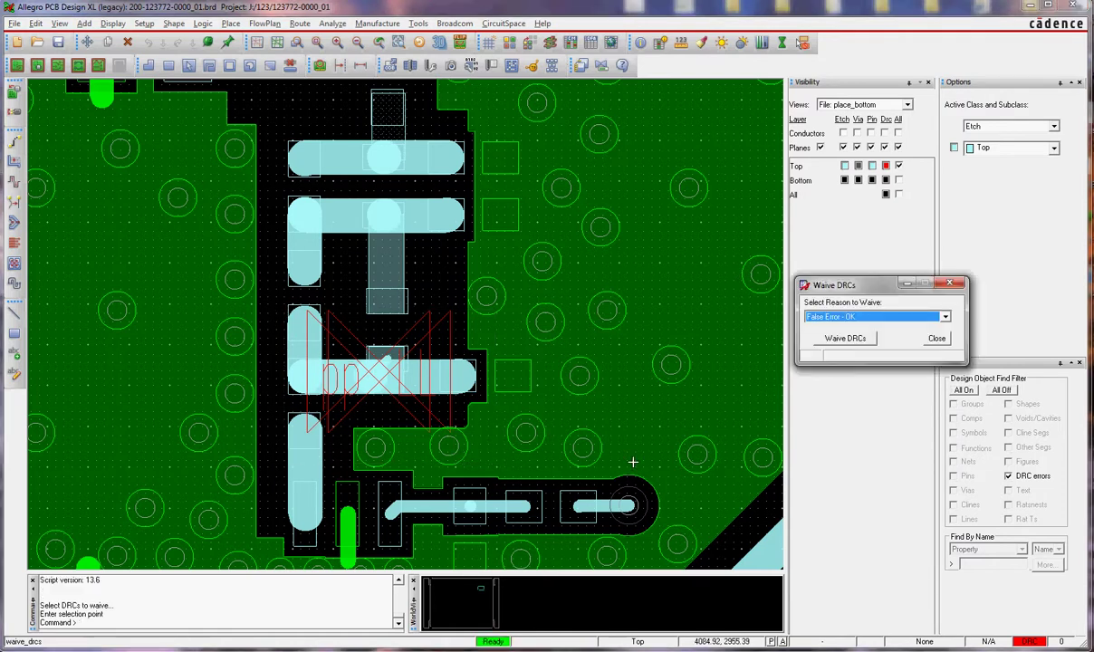
{"action": "left_click", "coordinate": [817, 315]}
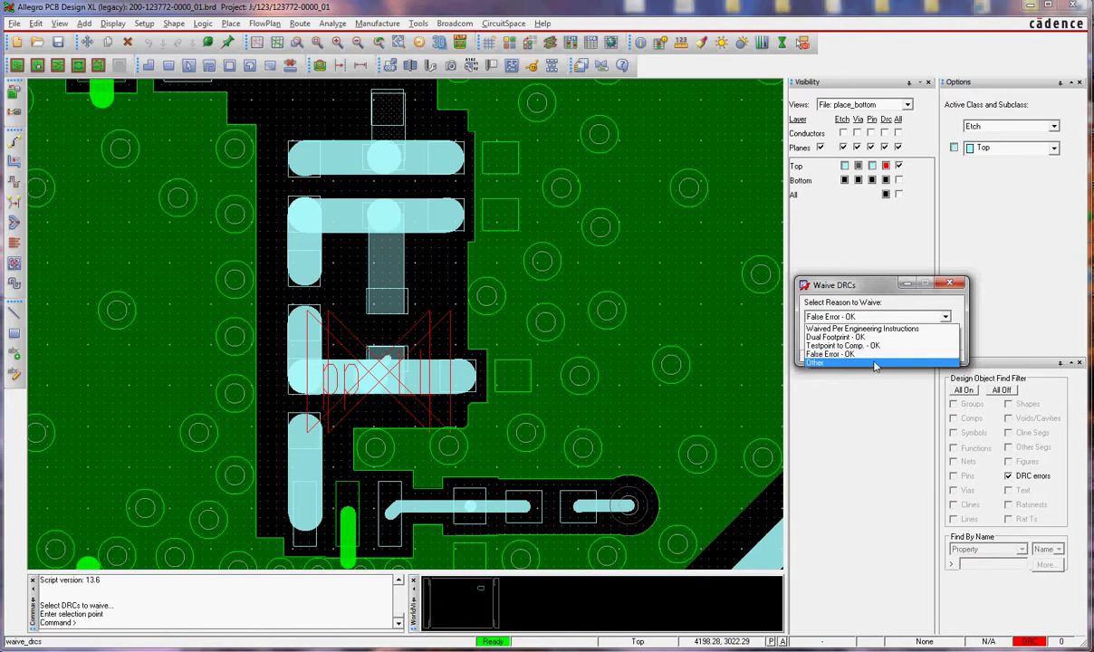
{"action": "left_click", "coordinate": [856, 354]}
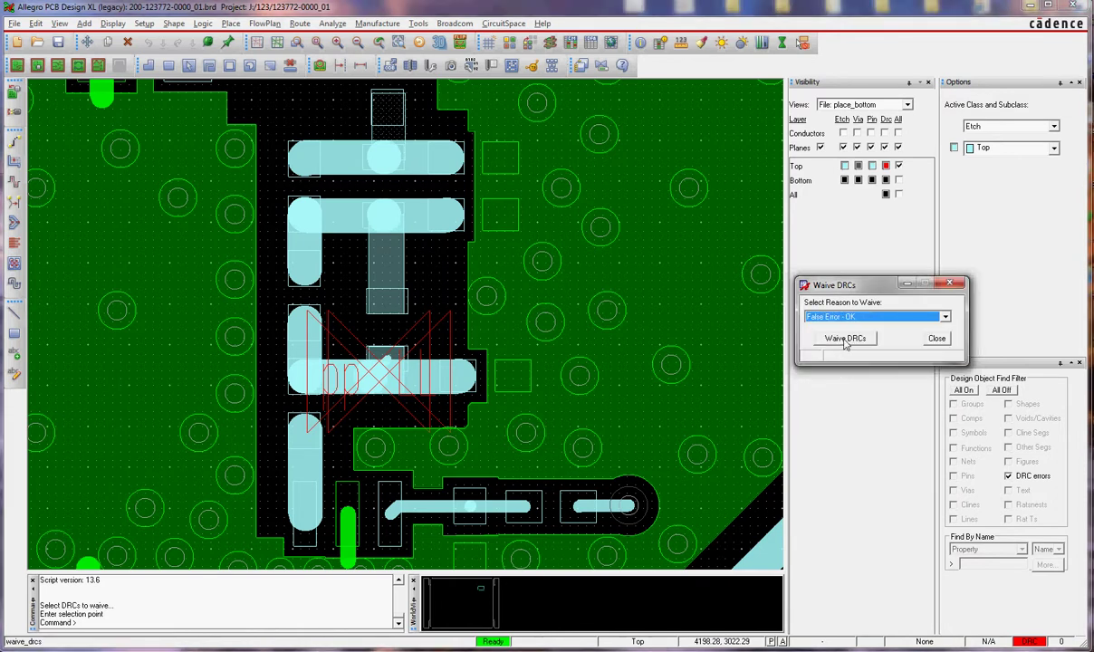
{"action": "left_click", "coordinate": [845, 340]}
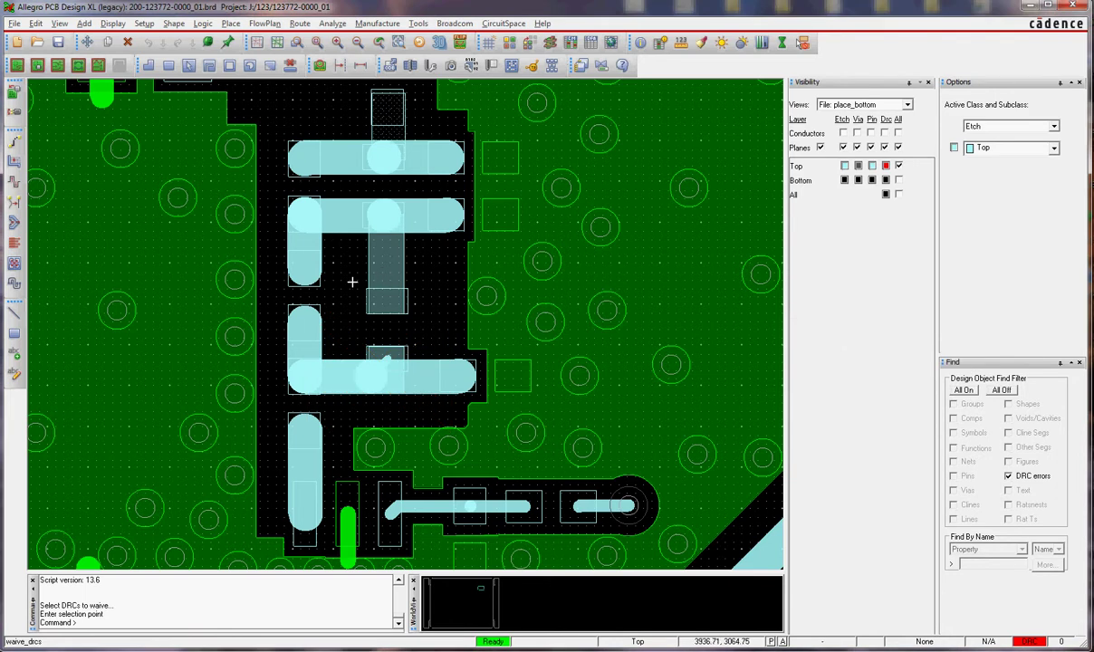
{"action": "scroll", "coordinate": [337, 284], "scroll_direction": "down", "scroll_amount": 1}
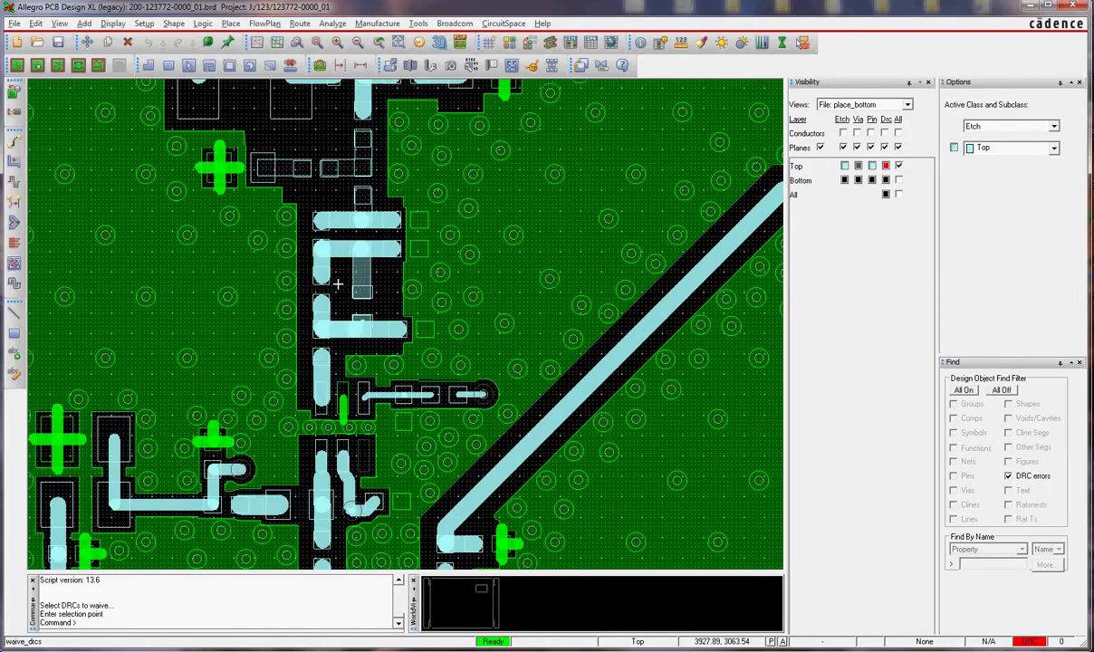
Pan the board with the arrow keys to the DRC on the upper pad pair
{"action": "key", "text": "Down"}
{"action": "key", "text": "Down"}
{"action": "key", "text": "Down"}
{"action": "key", "text": "Down"}
{"action": "key", "text": "Right"}
{"action": "key", "text": "Down"}
{"action": "key", "text": "Down"}
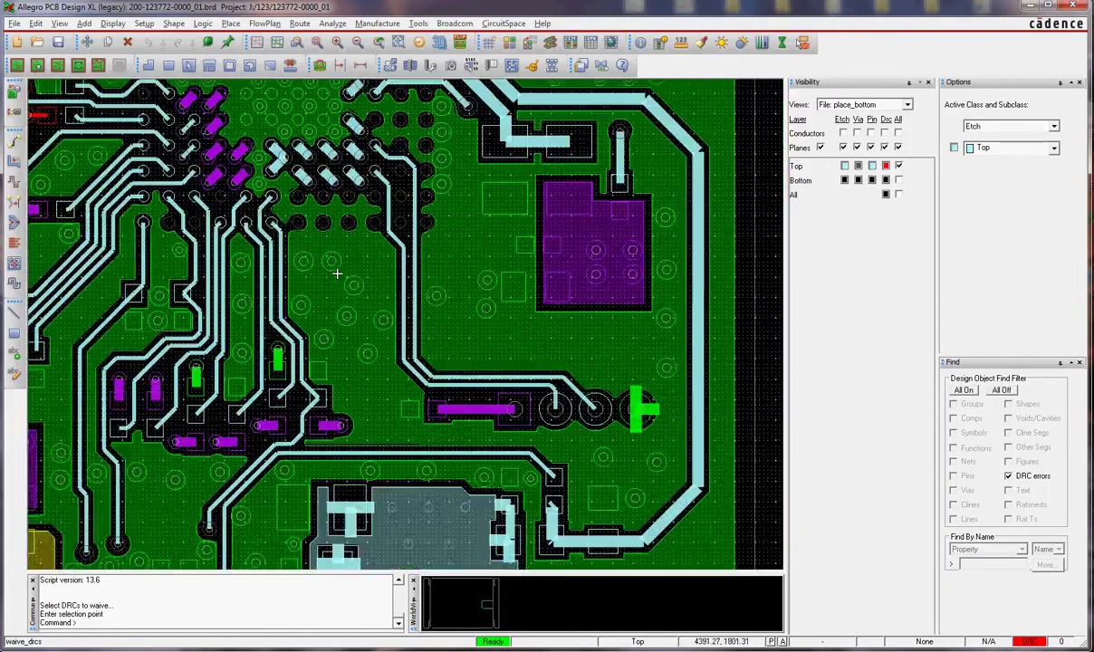
{"action": "key", "text": "Down"}
{"action": "key", "text": "Right"}
{"action": "key", "text": "Down"}
{"action": "key", "text": "Right"}
{"action": "key", "text": "Down"}
{"action": "key", "text": "Left"}
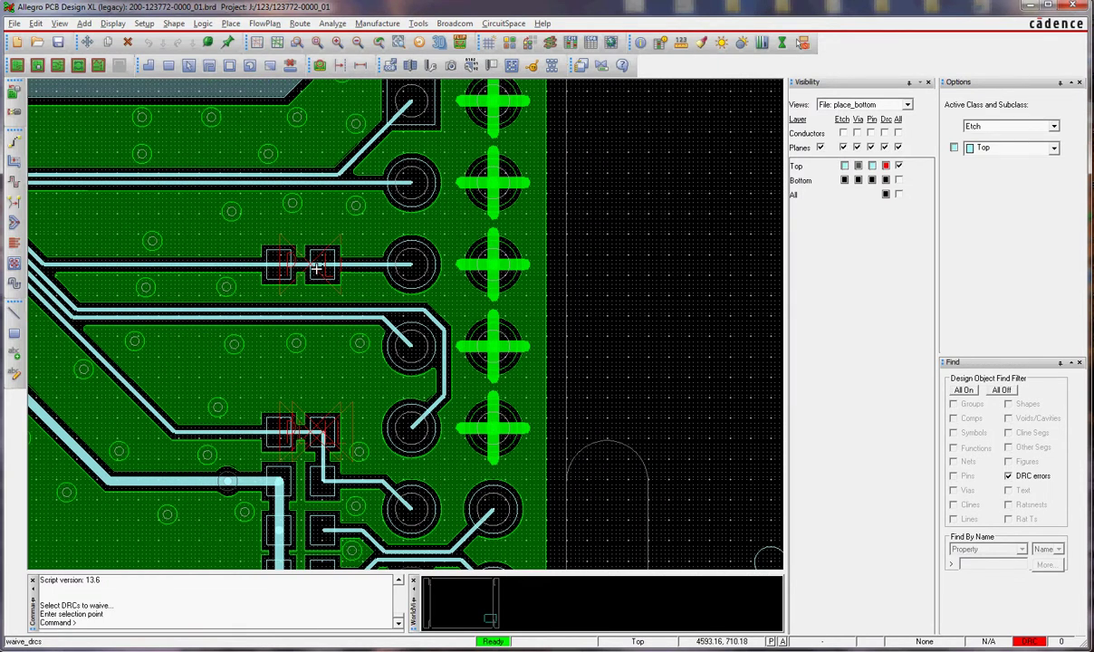
Waive the upper pad-pair DRC with the custom reason 'Intentional short'
{"action": "left_click", "coordinate": [316, 268]}
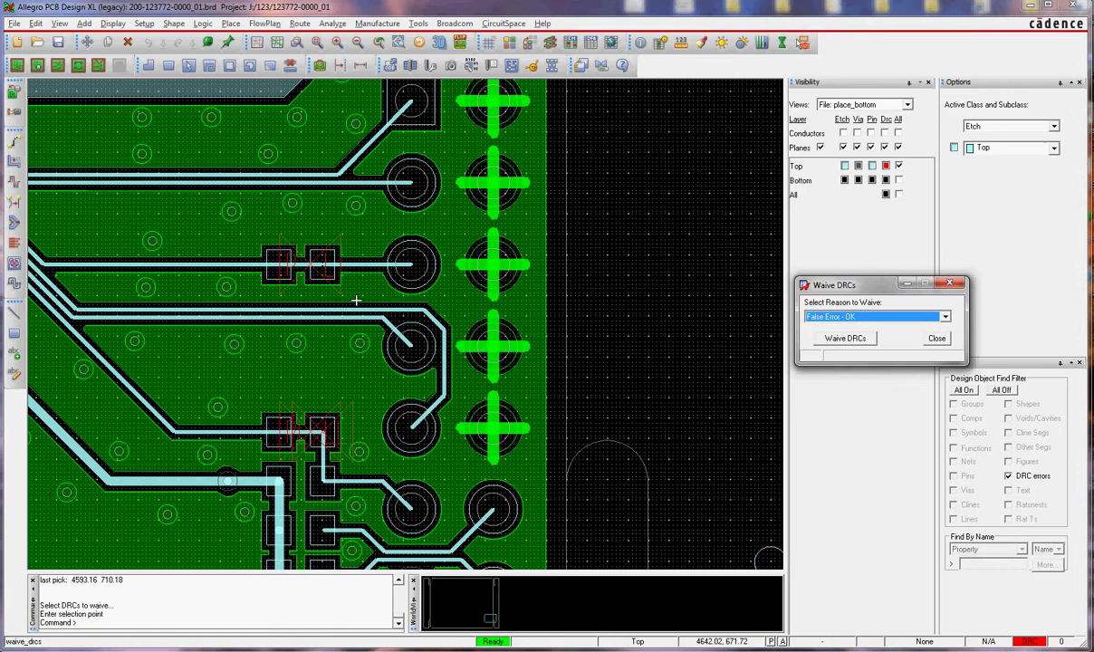
{"action": "left_click", "coordinate": [862, 317]}
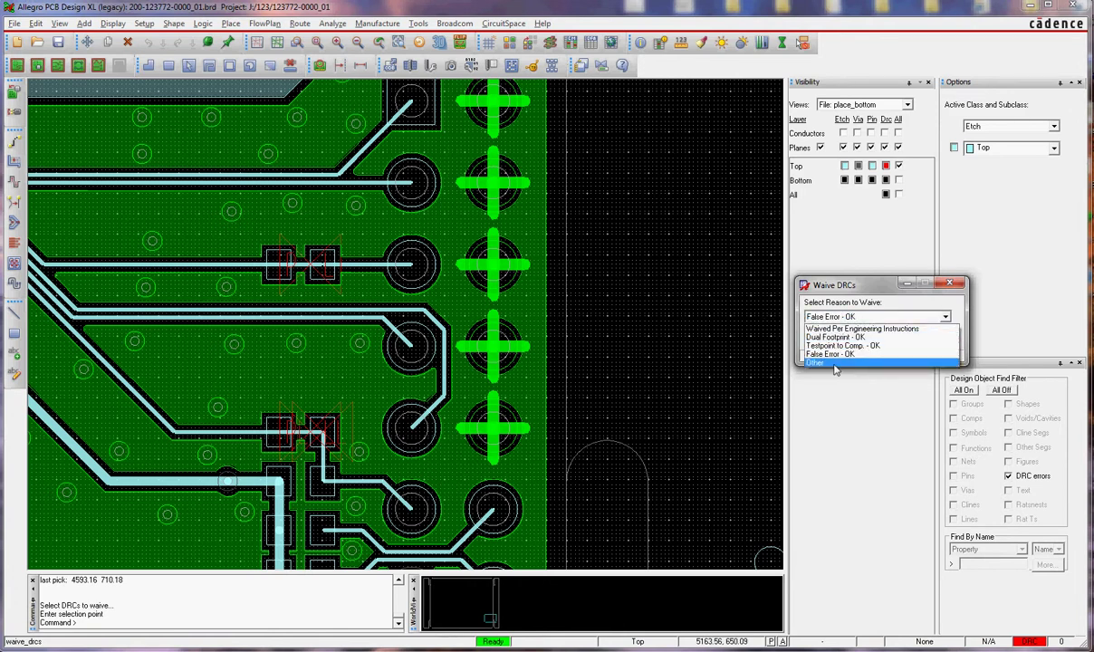
{"action": "left_click", "coordinate": [838, 362]}
{"action": "left_click", "coordinate": [843, 338]}
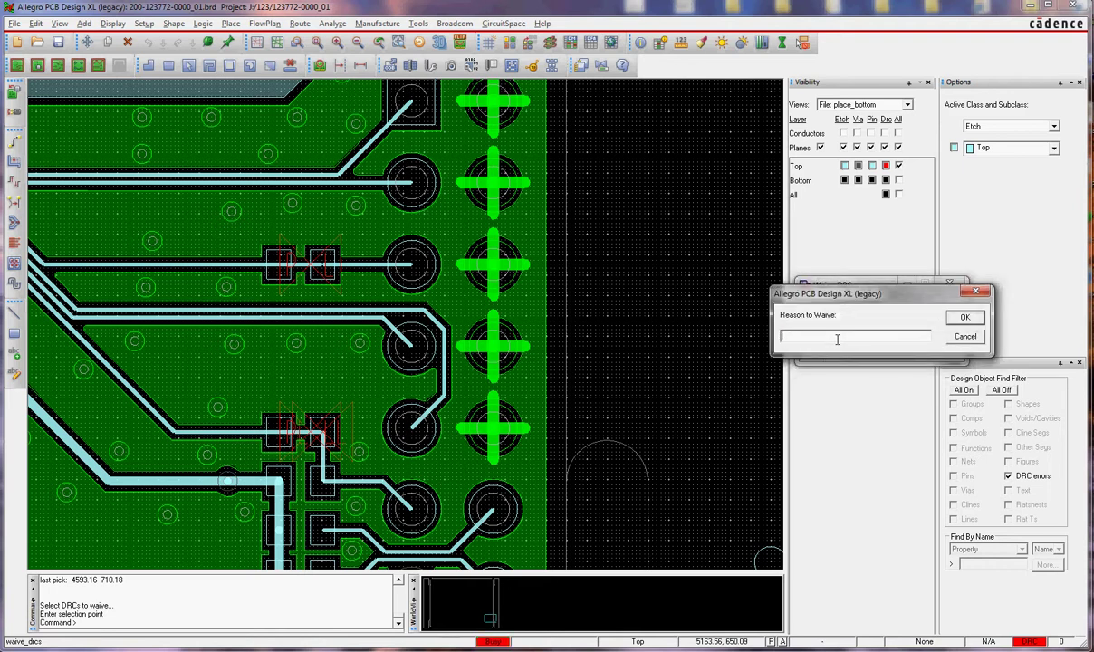
{"action": "type", "text": "Int"}
{"action": "type", "text": "entio"}
{"action": "type", "text": "nal "}
{"action": "type", "text": "short"}
{"action": "left_click", "coordinate": [965, 317]}
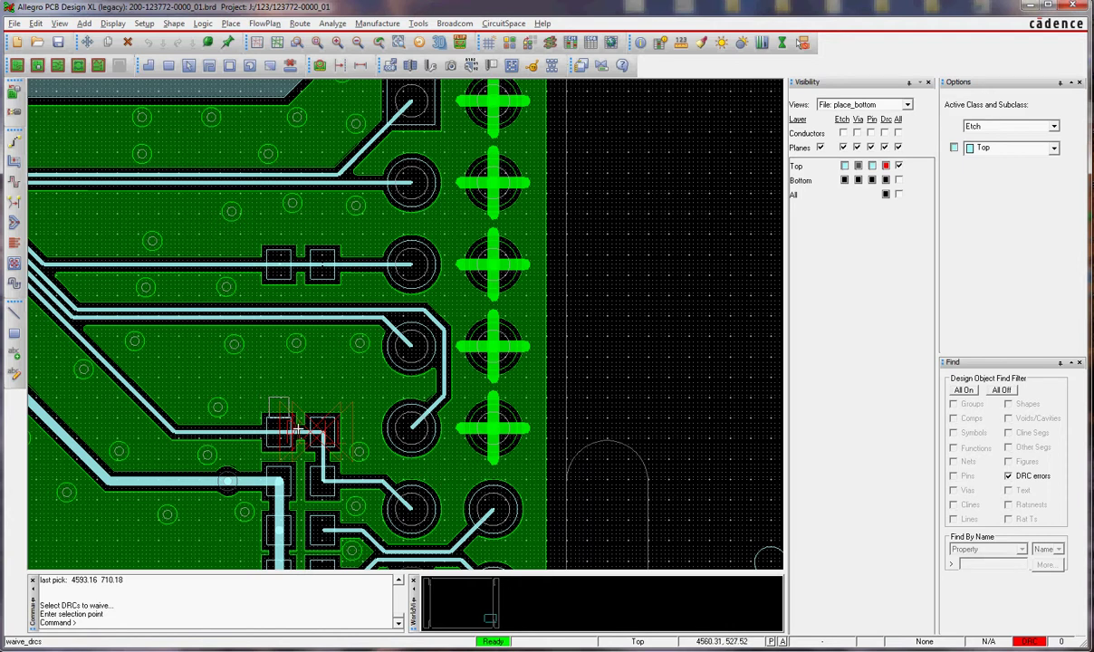
Waive the lower pad-pair DRC with the custom reason 'Intentional short'
{"action": "left_click_drag", "start_coordinate": [298, 429], "coordinate": [362, 455]}
{"action": "left_click", "coordinate": [894, 317]}
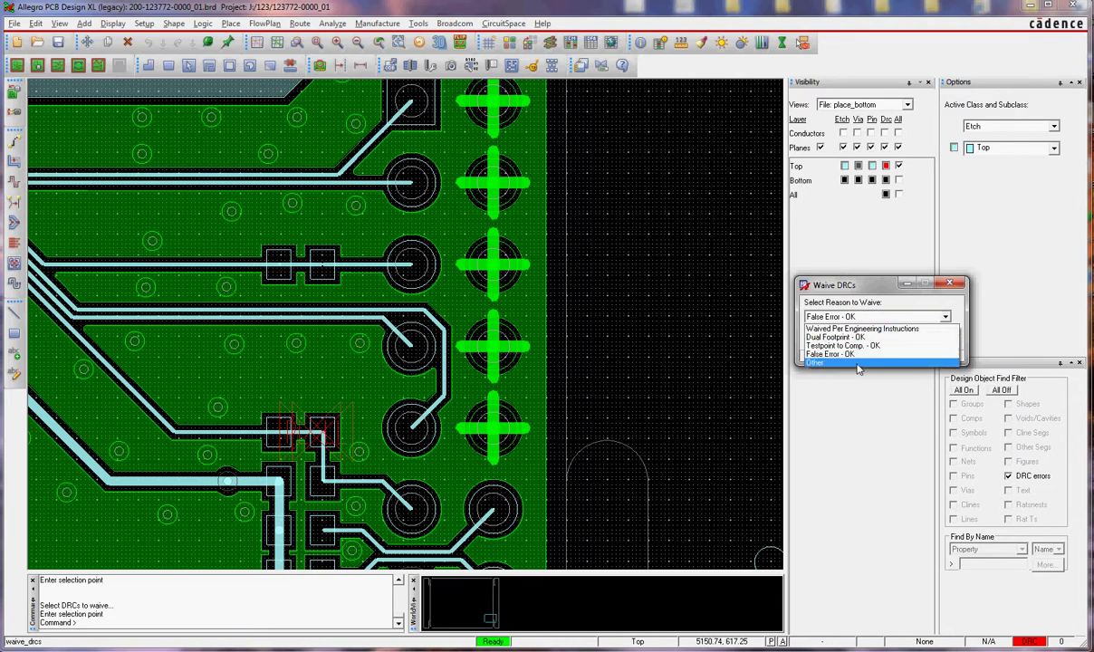
{"action": "left_click", "coordinate": [858, 364]}
{"action": "left_click", "coordinate": [848, 339]}
{"action": "type", "text": "Intentional short"}
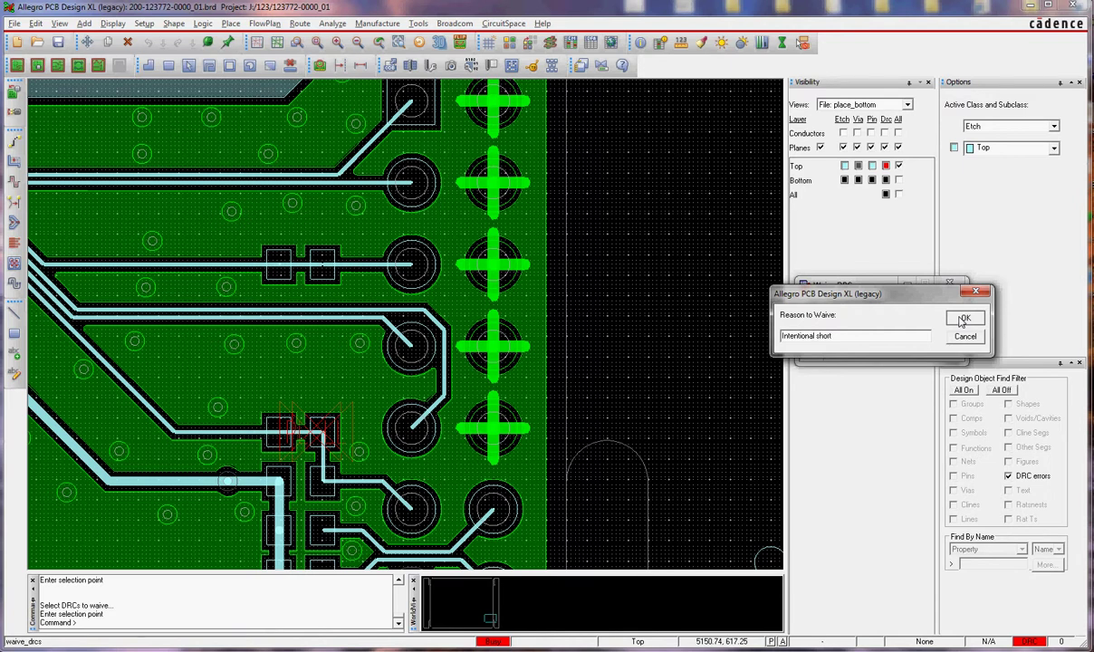
{"action": "left_click", "coordinate": [963, 318]}
Exit the waive command with Done and zoom out over the board
{"action": "right_click", "coordinate": [521, 309]}
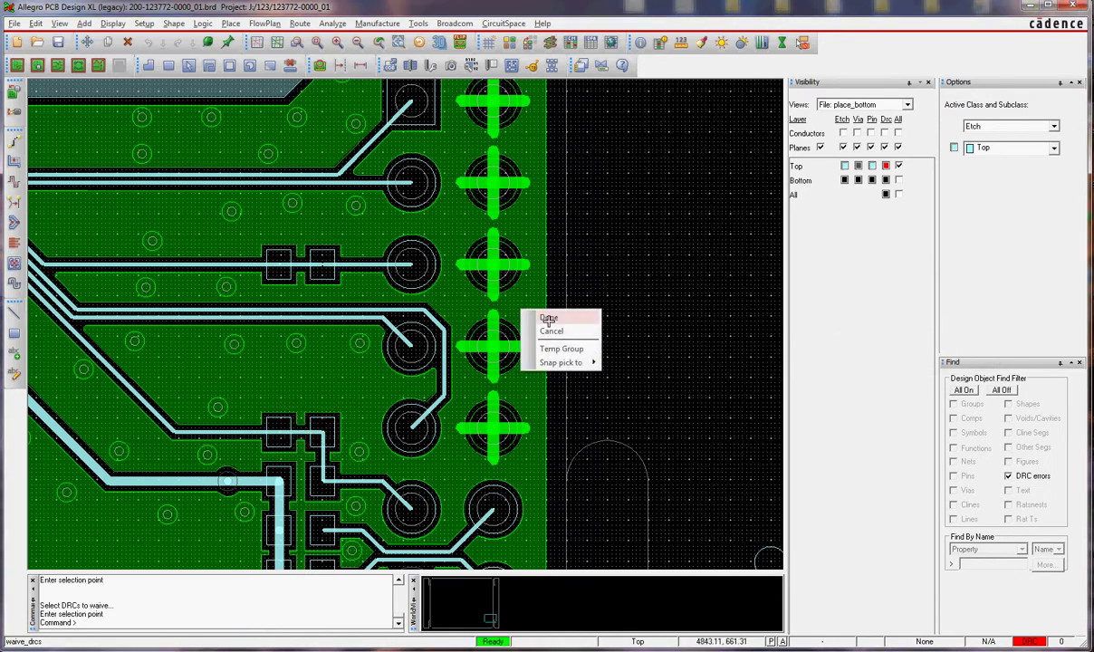
{"action": "left_click", "coordinate": [523, 314]}
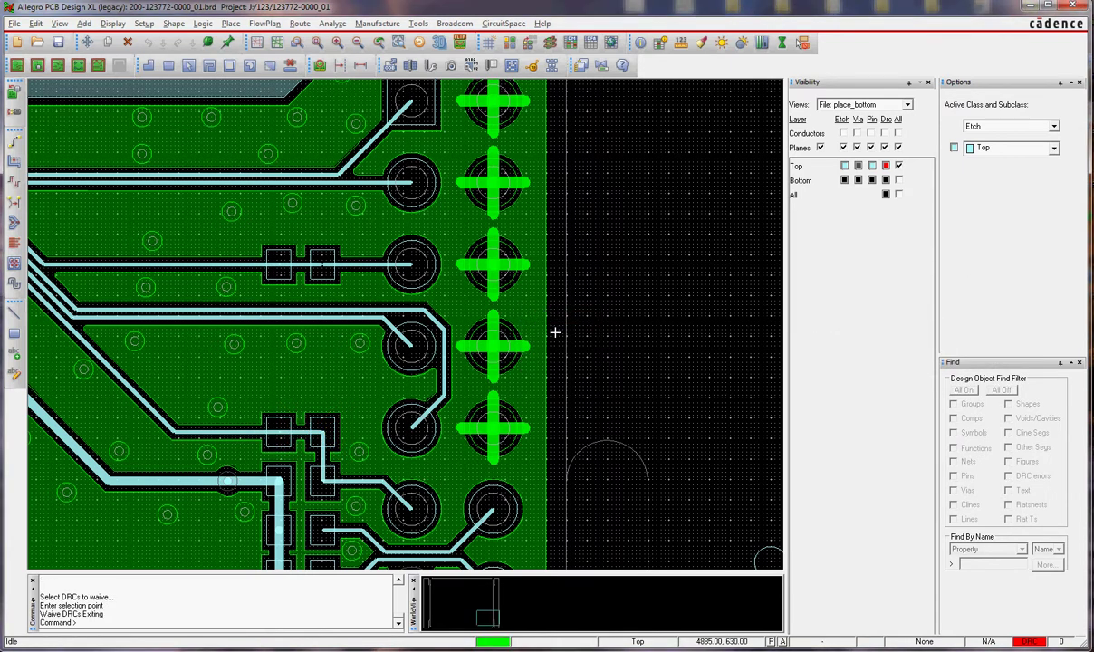
{"action": "scroll", "coordinate": [556, 330], "scroll_direction": "down", "scroll_amount": 2}
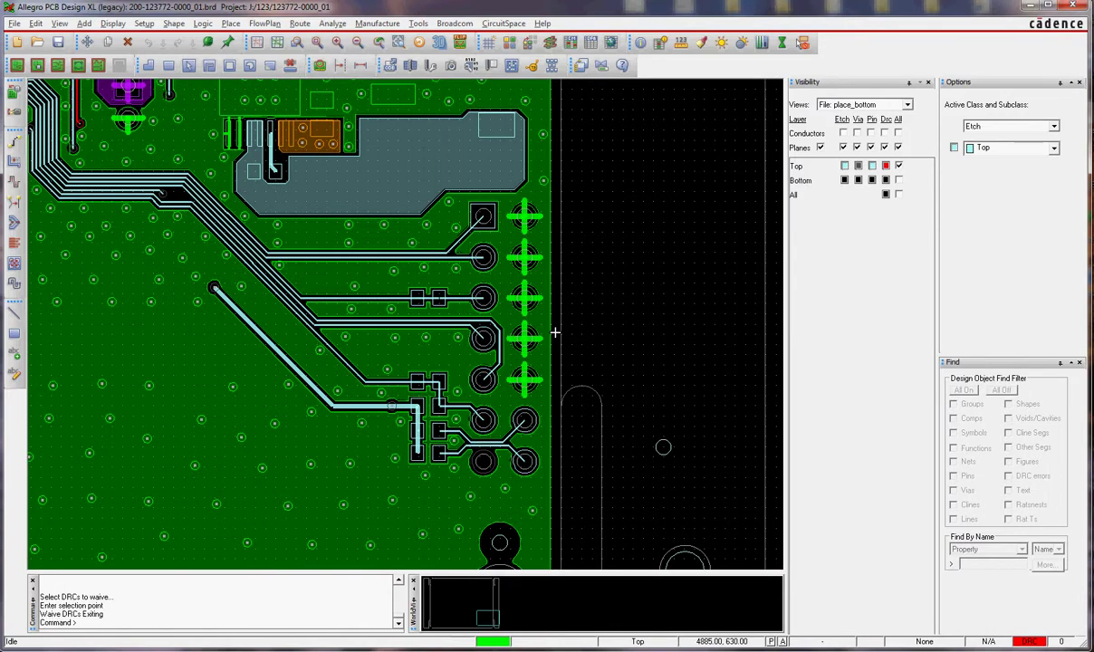
{"action": "scroll", "coordinate": [555, 333], "scroll_direction": "down", "scroll_amount": 1}
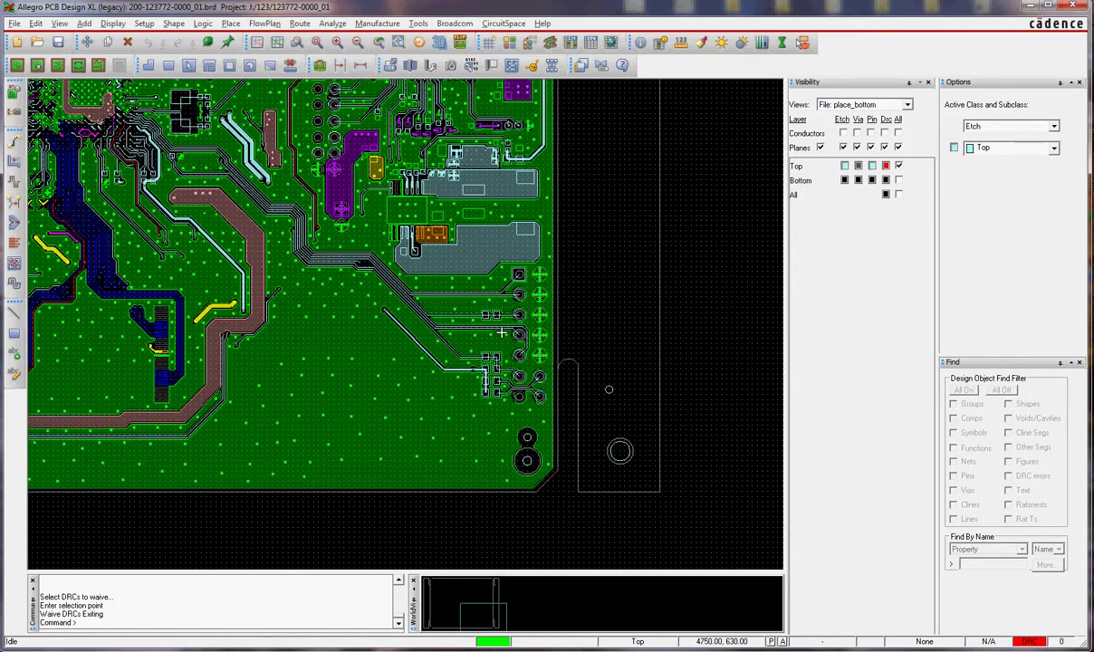